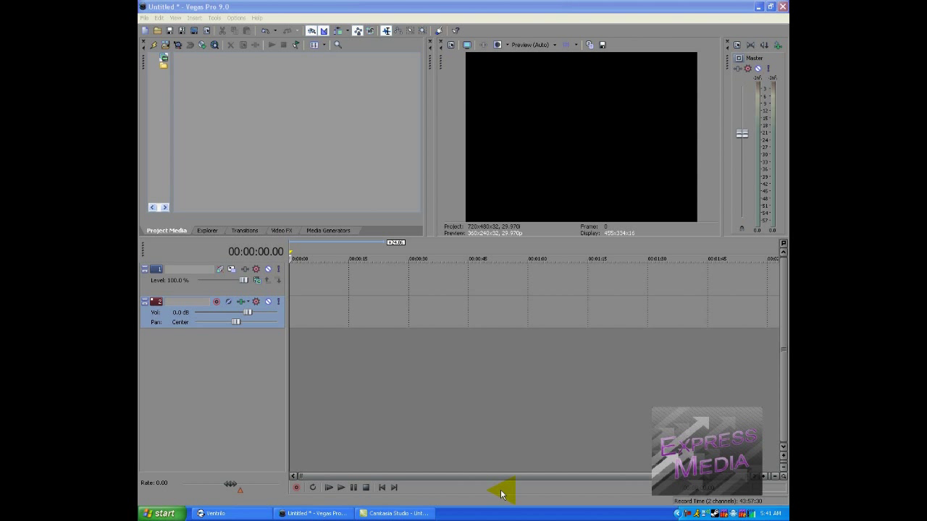
Start a new project from the custom 1280x720, 30 fps template without saving the old one
click(276, 14)
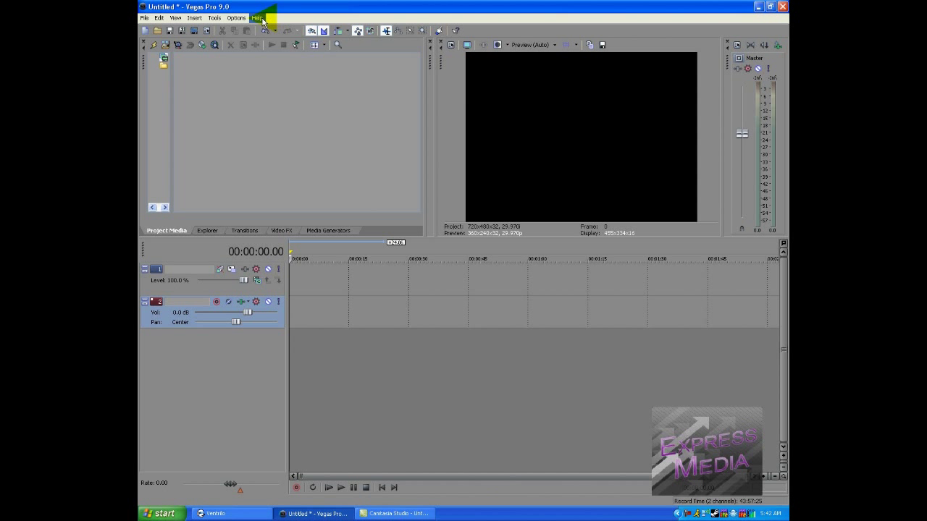
click(144, 18)
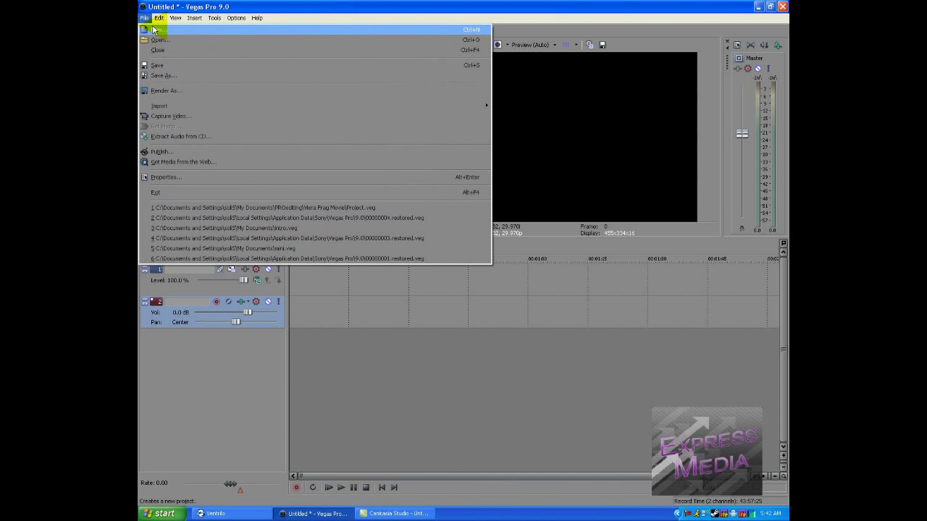
click(152, 31)
click(462, 198)
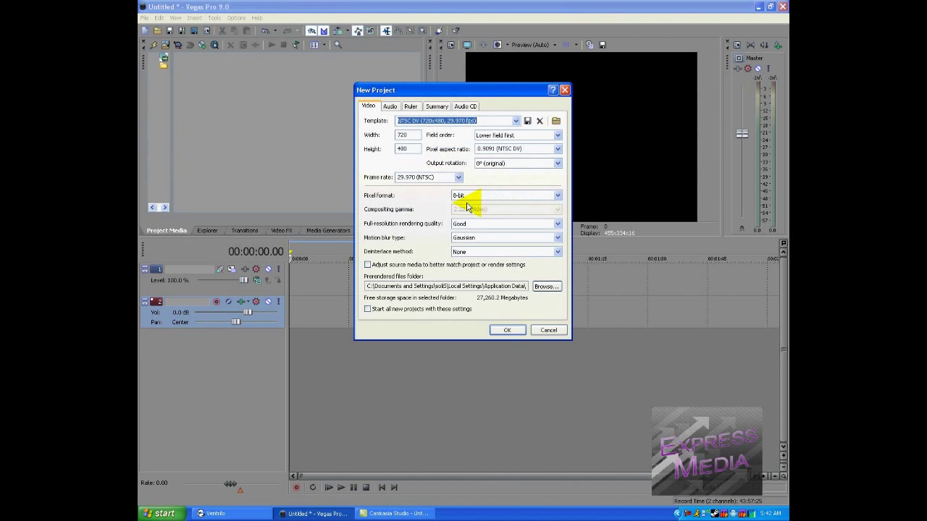
click(516, 121)
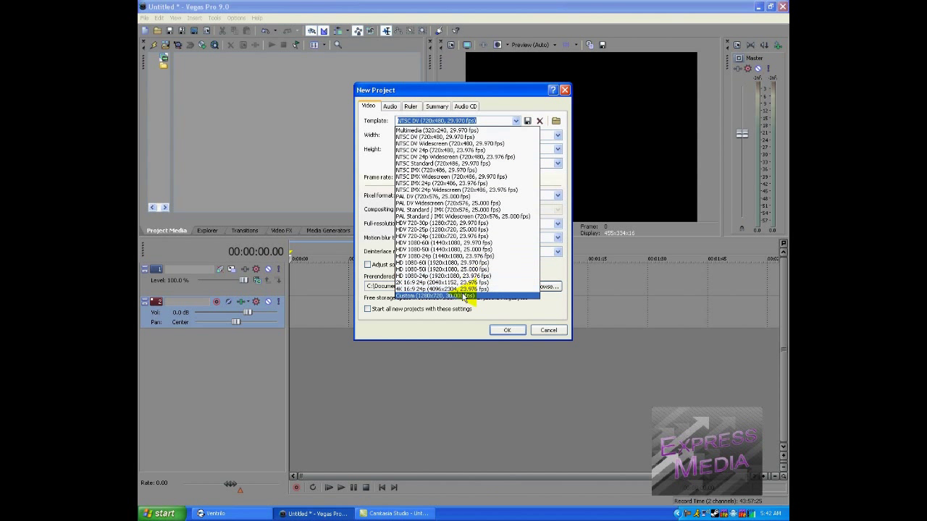
click(471, 292)
click(505, 329)
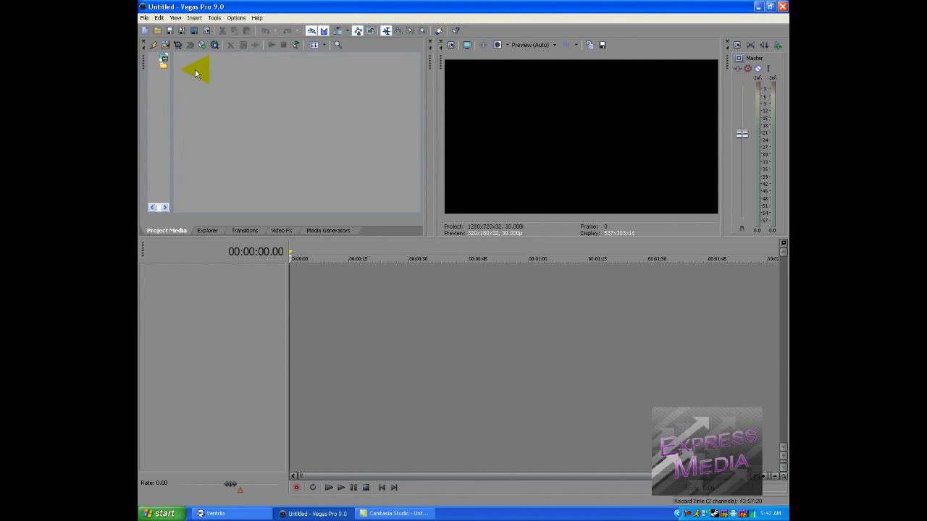
Import 2m41shots.avi, place it on the timeline, and trim the video's end to match the audio
click(165, 44)
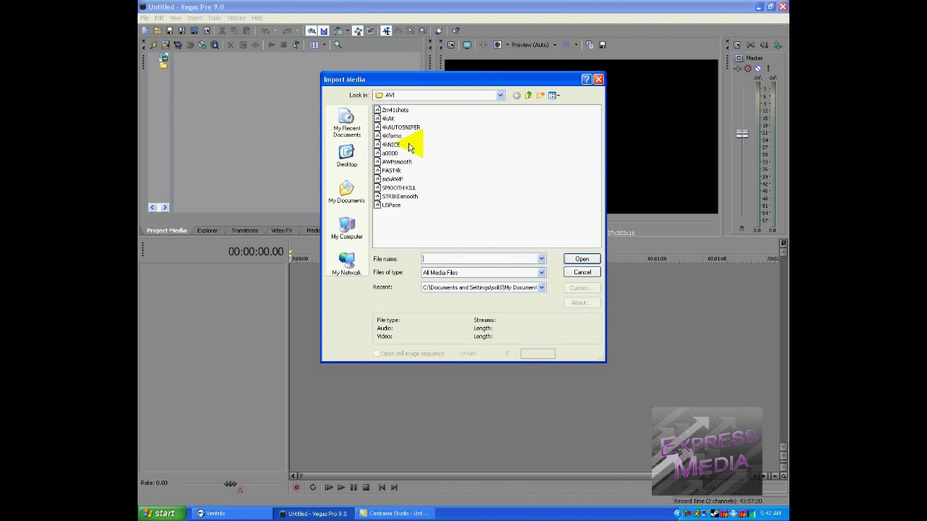
double_click(395, 110)
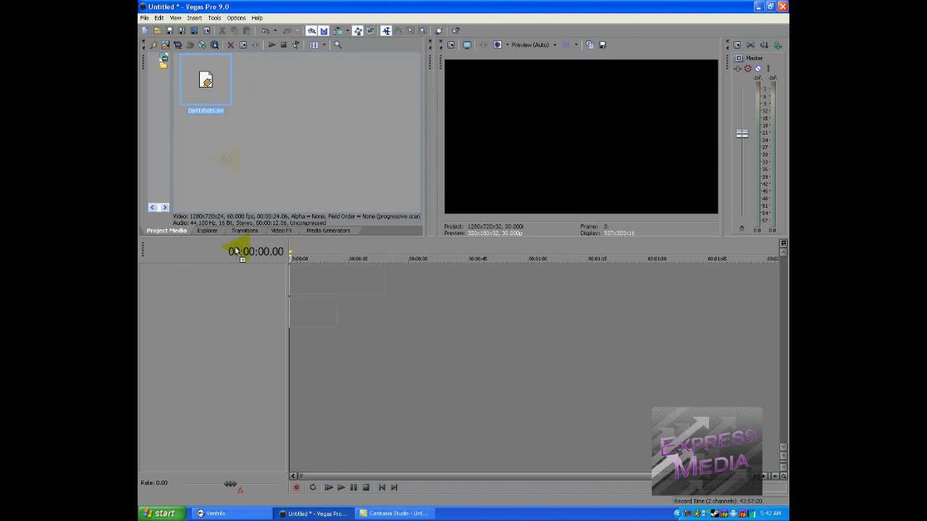
drag(235, 251, 311, 283)
right_click(335, 283)
click(359, 274)
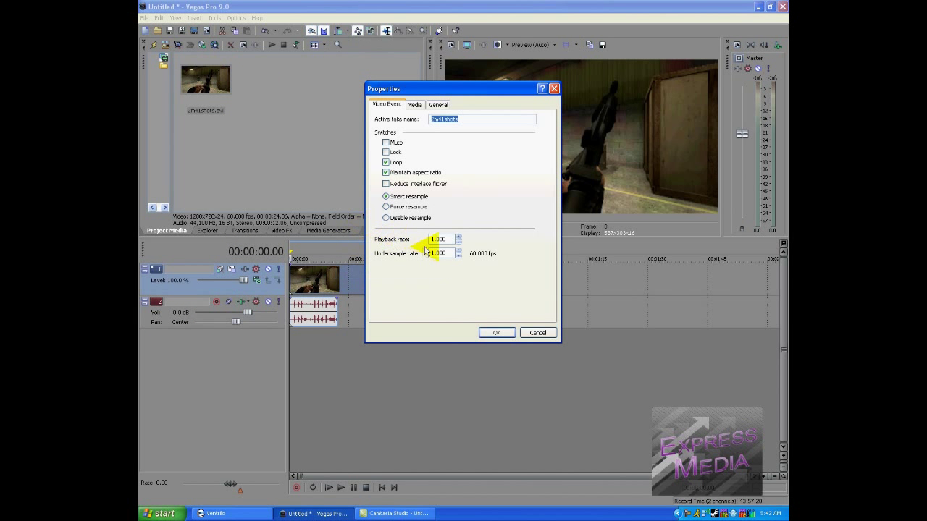
key(Return)
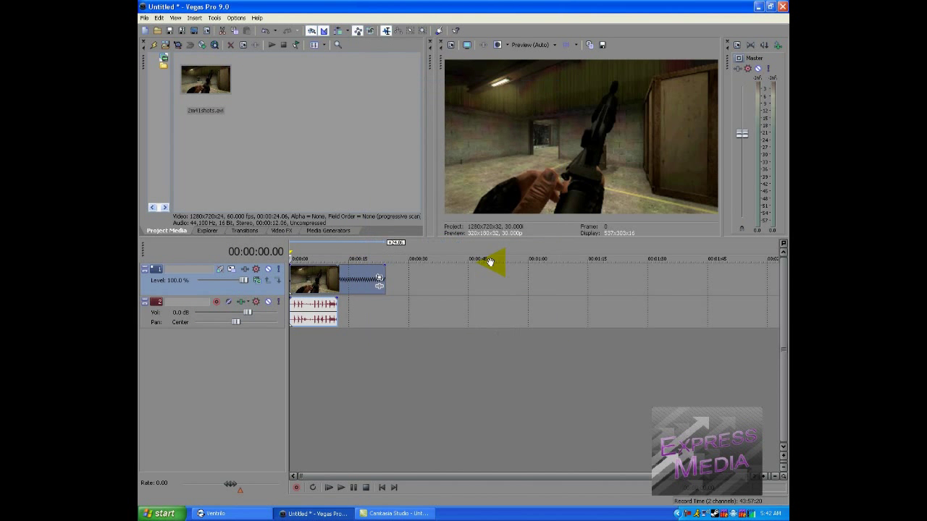
drag(378, 277, 337, 278)
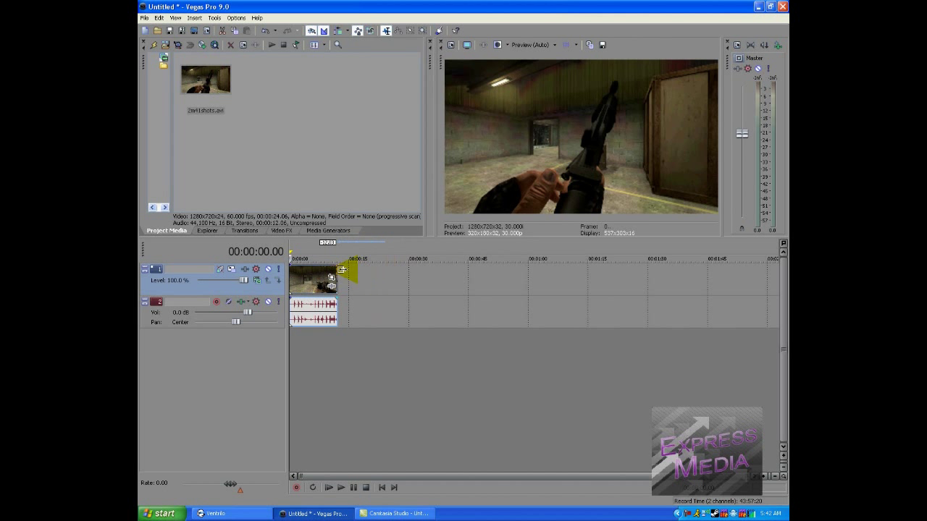
click(329, 489)
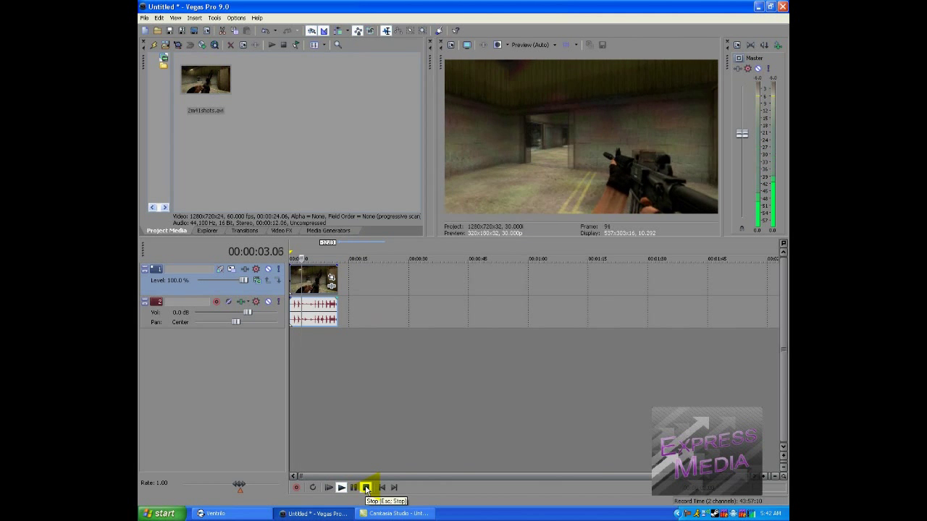
click(367, 489)
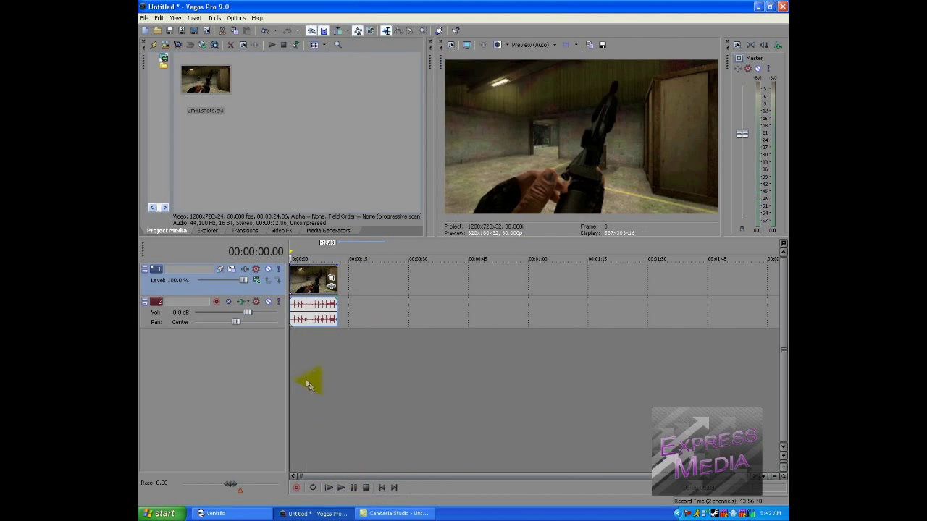
click(294, 376)
drag(294, 372, 295, 376)
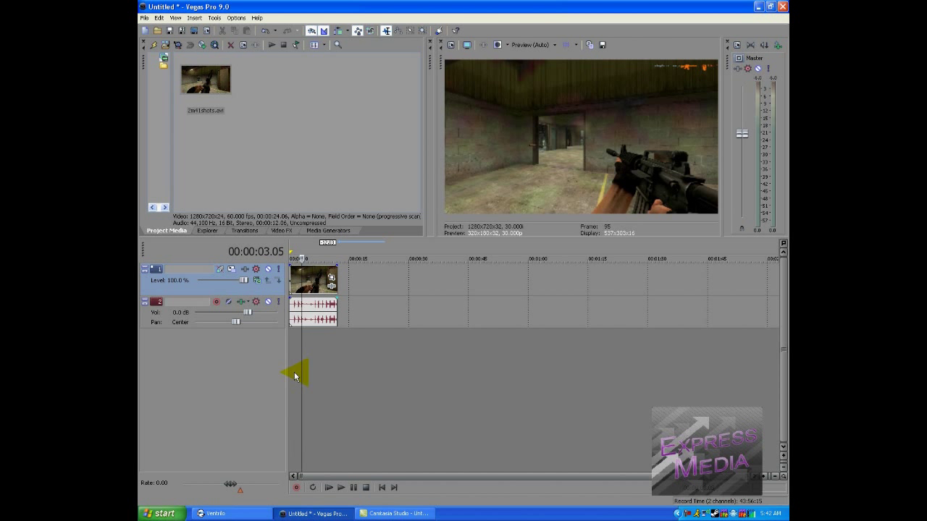
click(297, 283)
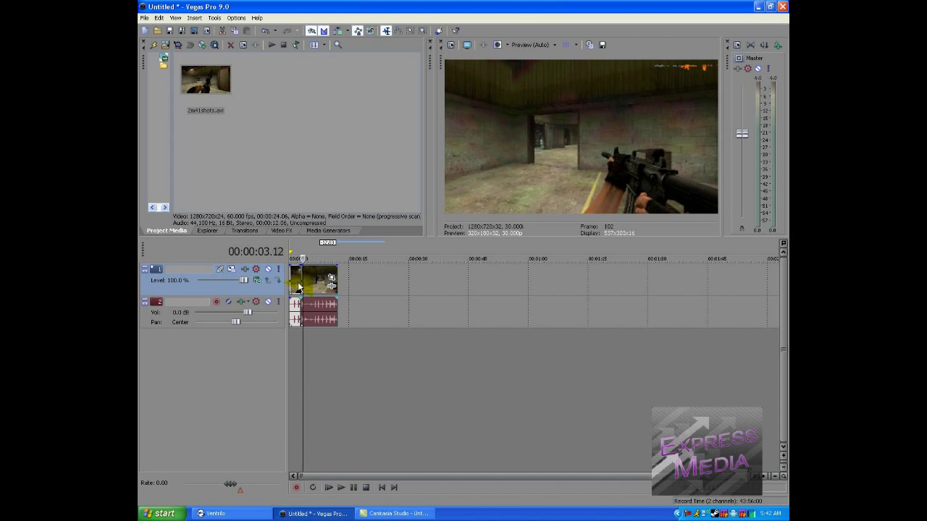
Zoom into the timeline near 3 seconds and select the short cut section of the clip
scroll(297, 286, up, 3)
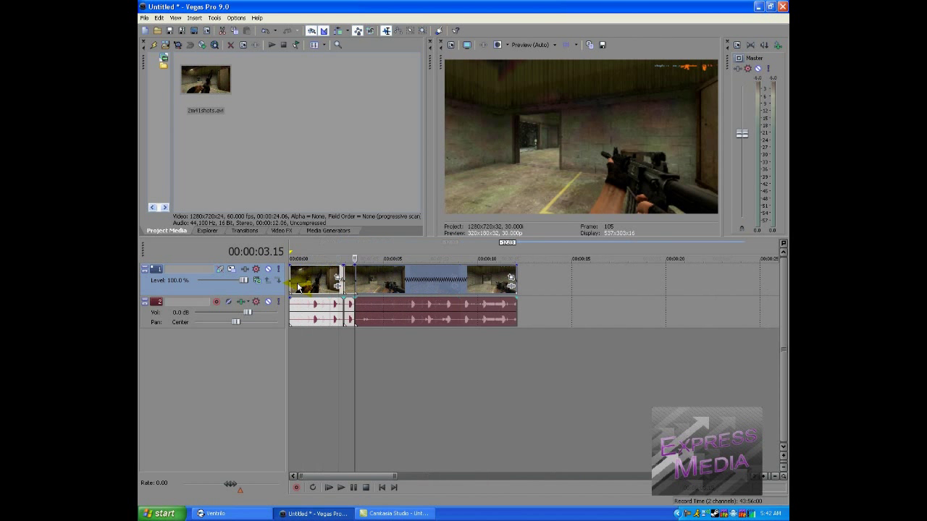
scroll(298, 286, up, 4)
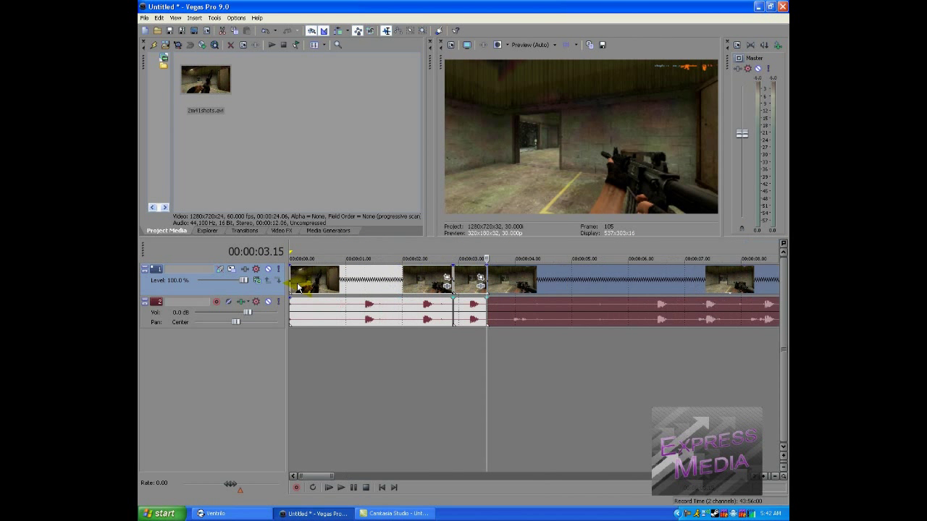
scroll(298, 286, up, 4)
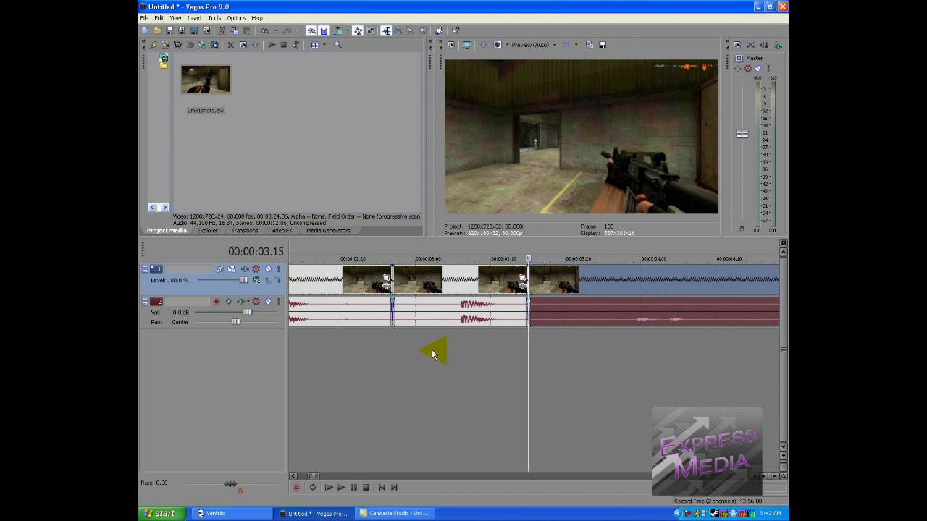
click(432, 354)
click(407, 290)
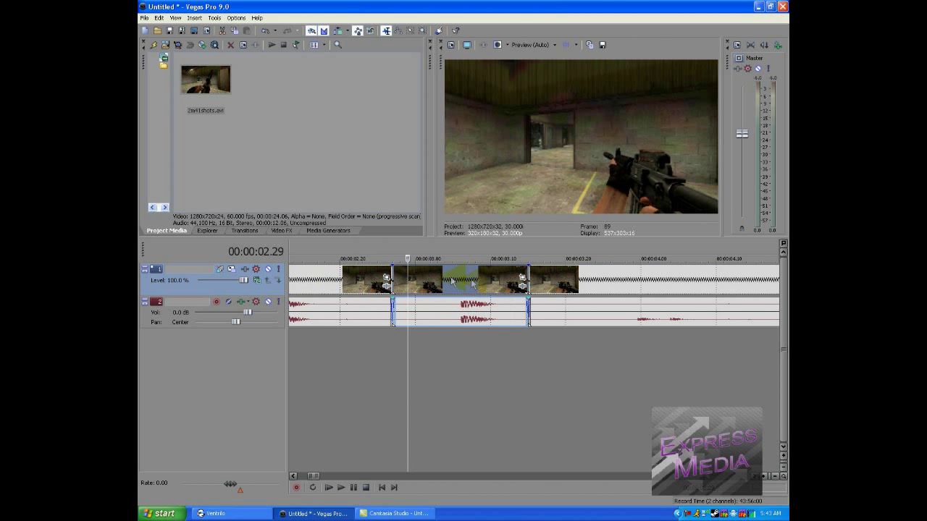
Open Event Pan/Crop for the short section, scrub its frames, and shrink the crop slightly to zoom in
click(522, 280)
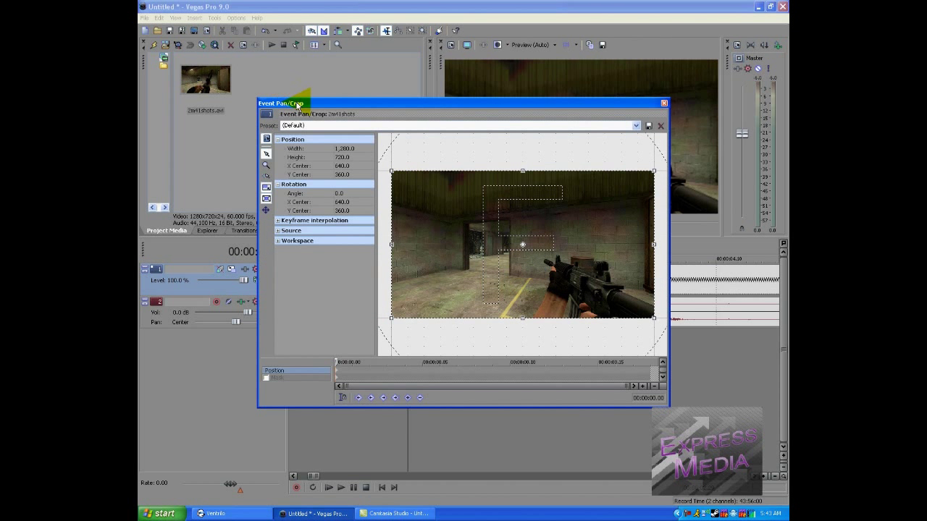
drag(297, 103, 284, 102)
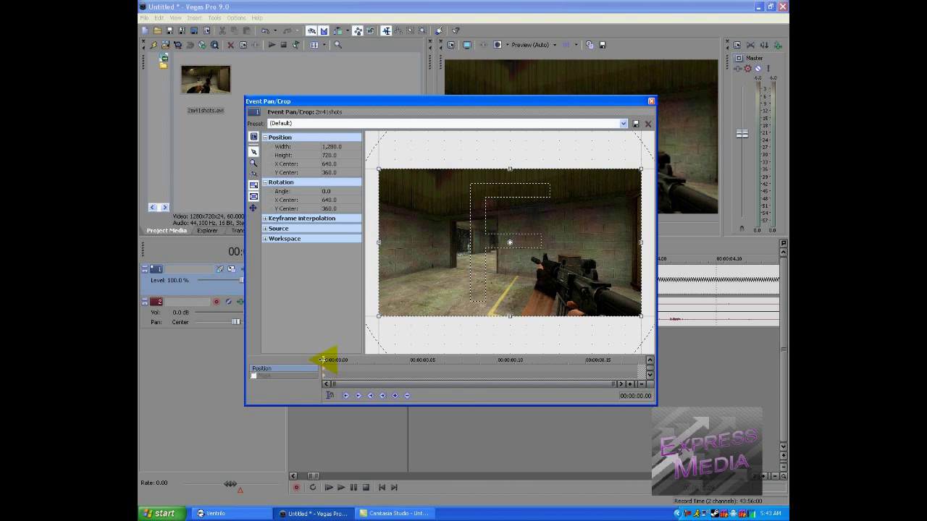
click(358, 360)
drag(358, 360, 410, 359)
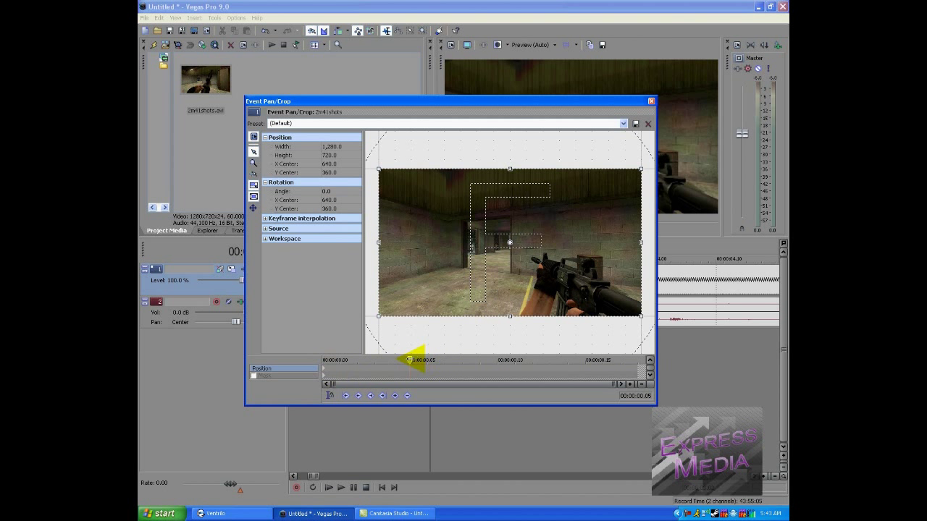
drag(414, 364, 321, 356)
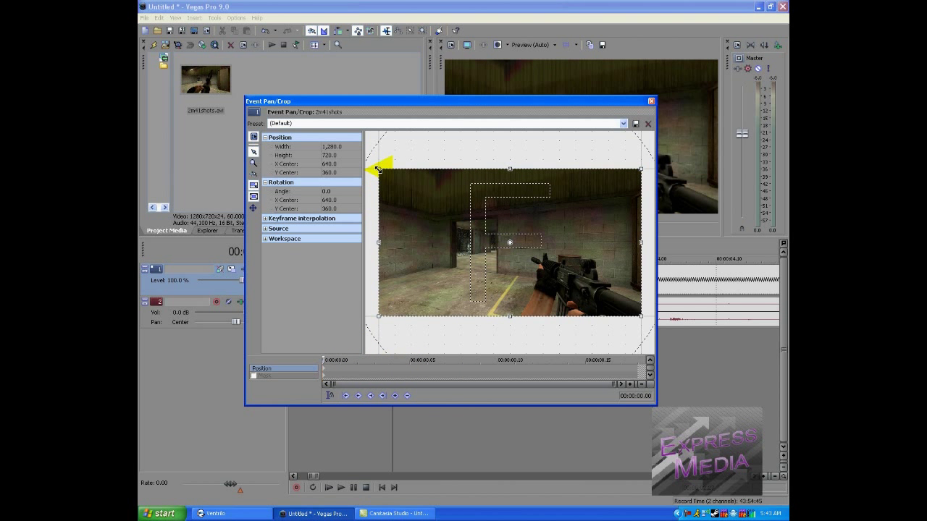
drag(377, 169, 386, 172)
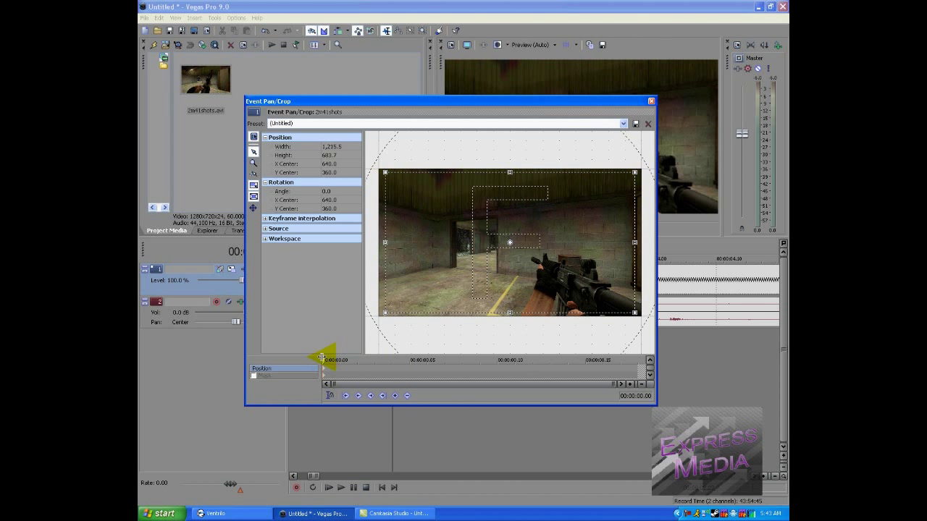
Advance the Pan/Crop cursor one frame to 00:00:00.01, keeping the 1,215.5 × 683.7 crop
drag(323, 358, 337, 359)
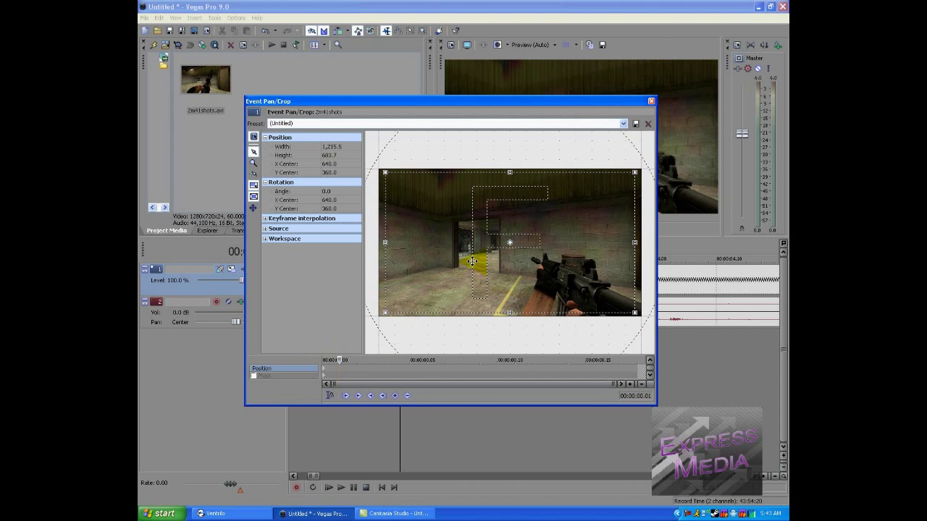
Keyframe a different crop offset on each of frames 1–4, ending centred at 729.2, 149.3
drag(471, 261, 465, 258)
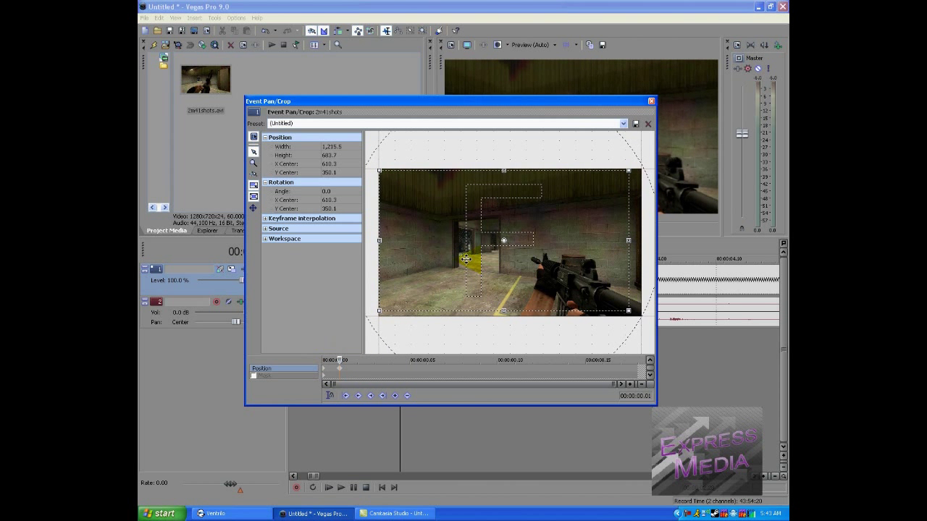
click(352, 373)
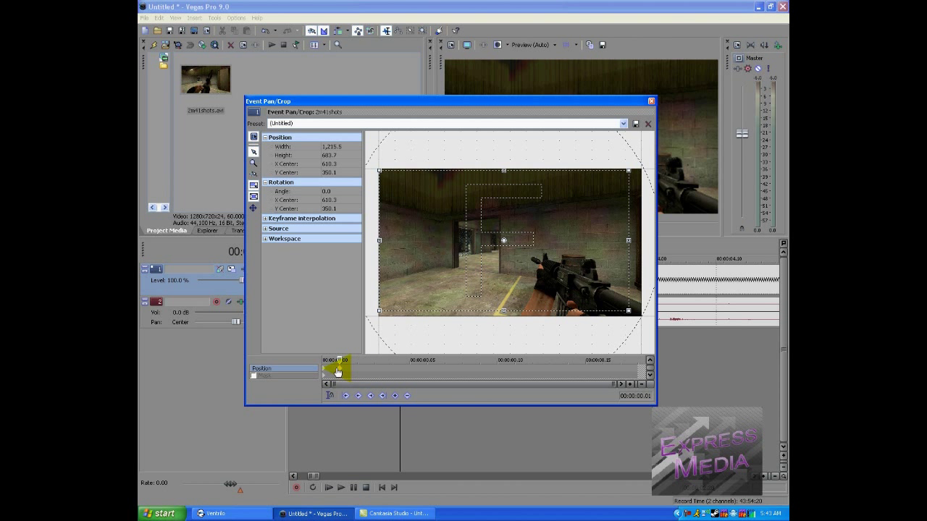
drag(339, 360, 357, 360)
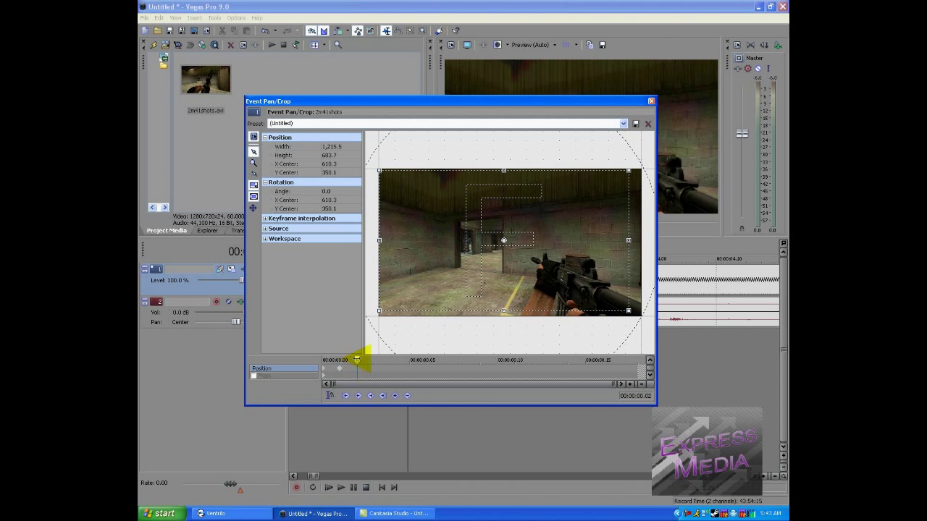
drag(465, 236, 477, 242)
click(357, 361)
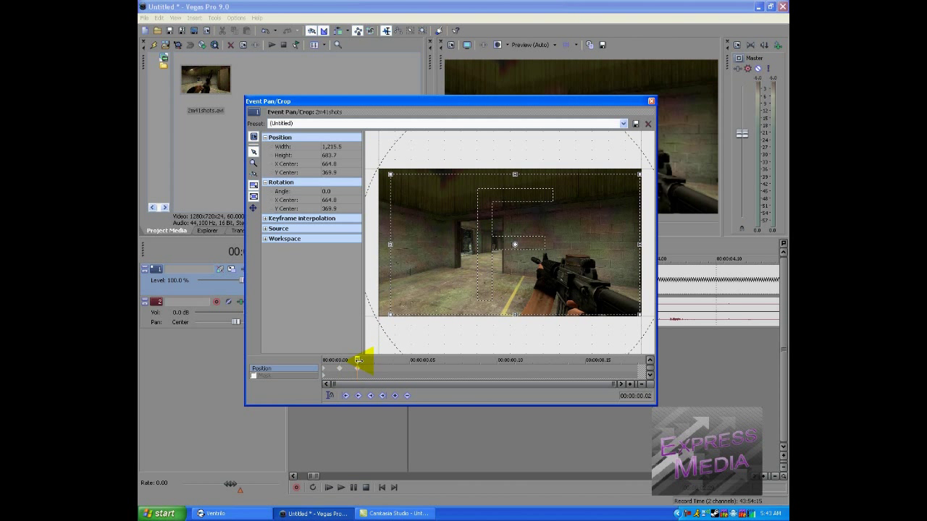
drag(358, 360, 368, 362)
click(499, 279)
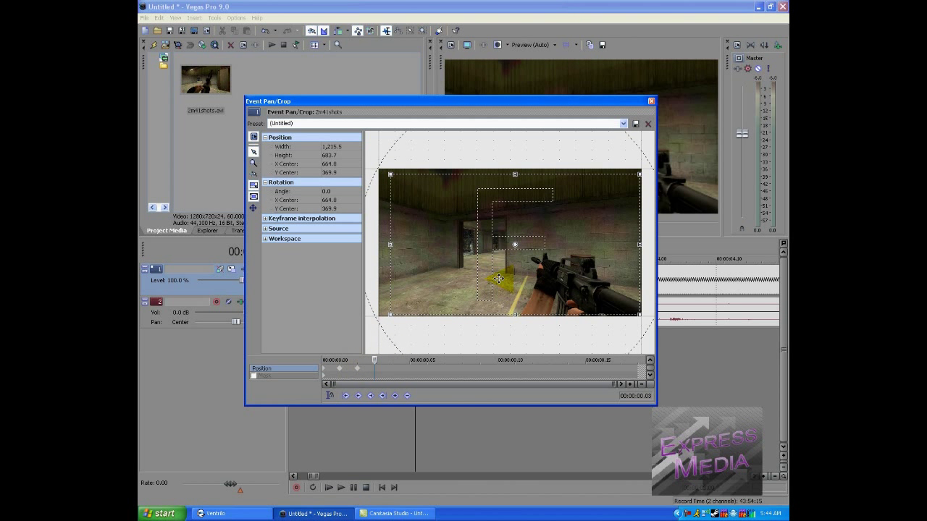
drag(505, 267, 505, 262)
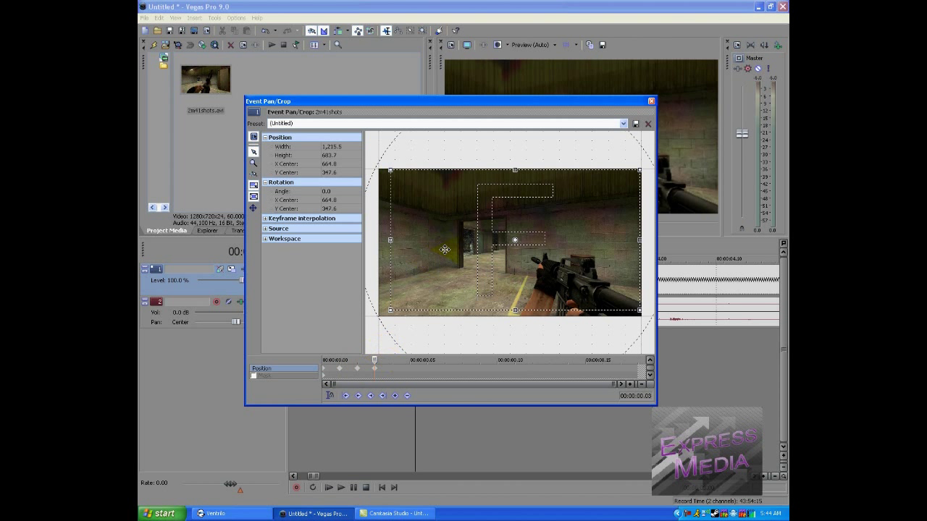
drag(374, 361, 389, 360)
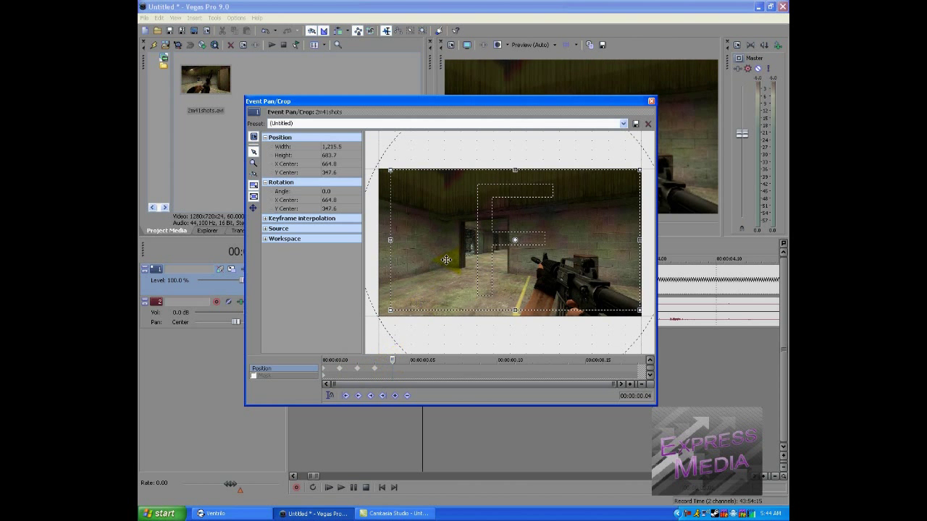
drag(447, 259, 459, 219)
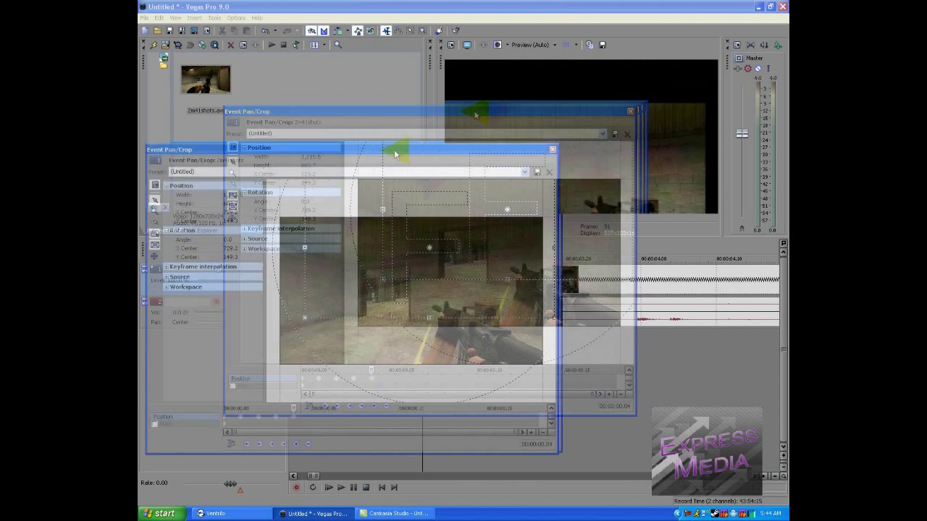
drag(492, 102, 385, 190)
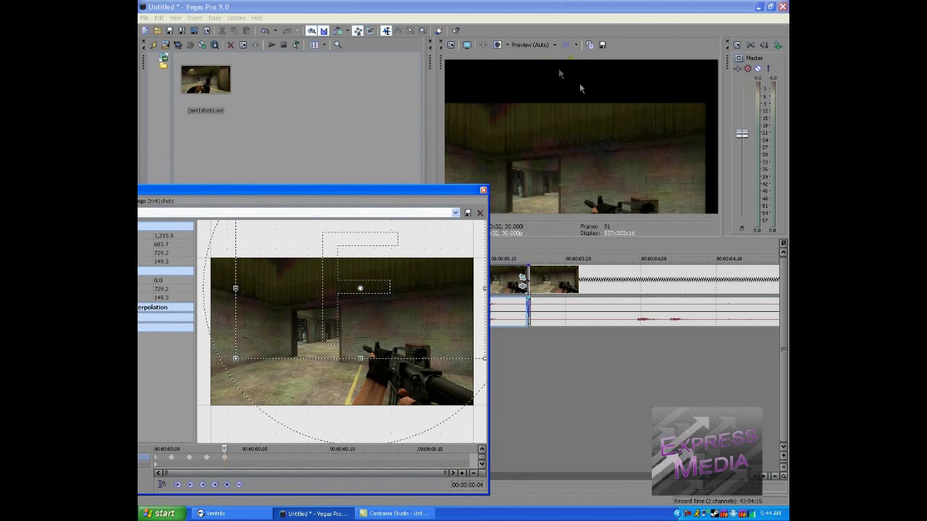
Give the next four frames each their own crop offset: up, right-and-down, then up again
drag(411, 190, 518, 102)
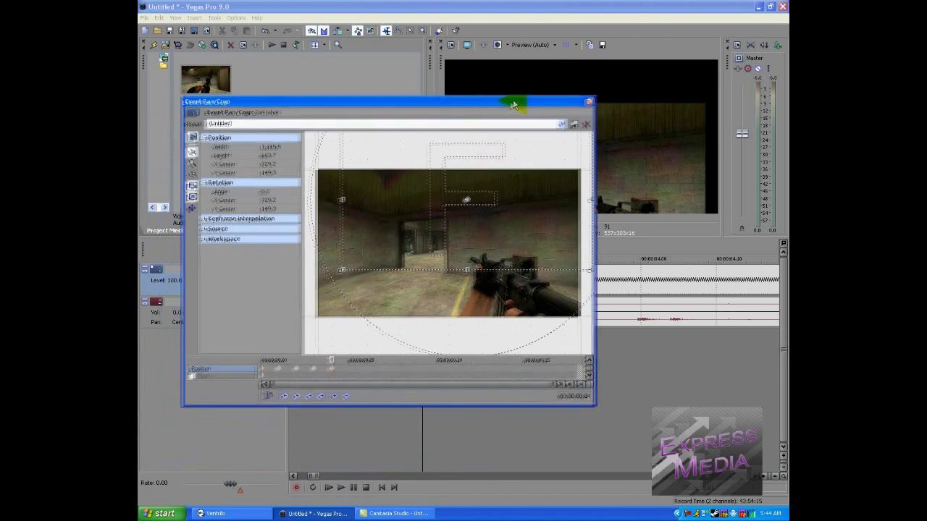
drag(409, 238, 411, 235)
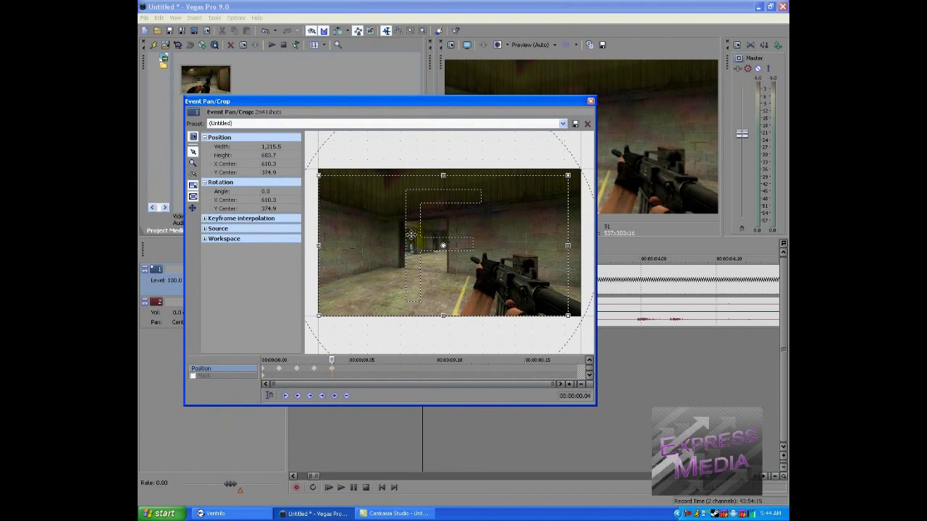
click(348, 360)
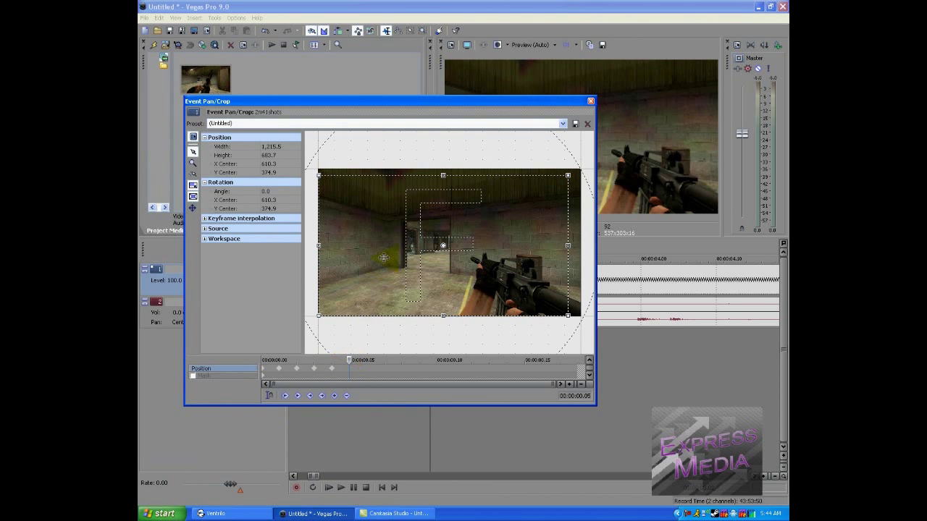
drag(384, 258, 384, 249)
click(367, 360)
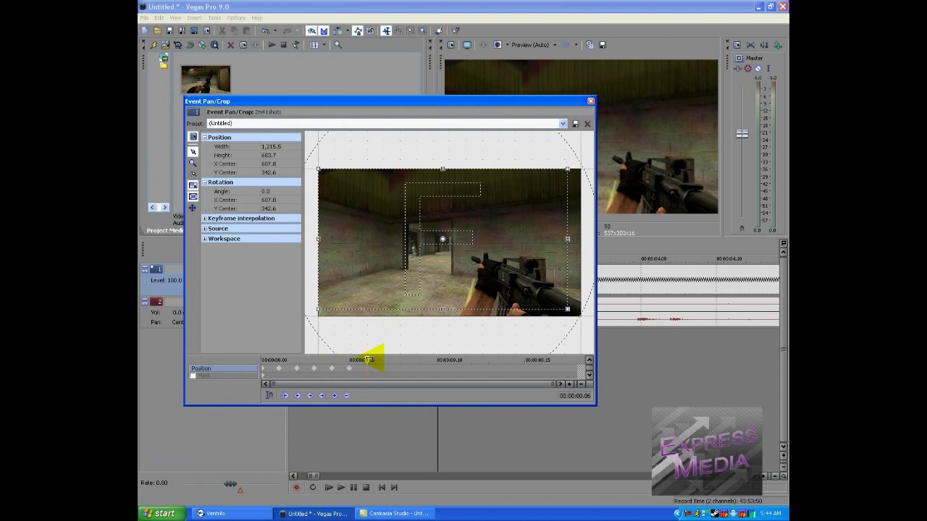
mouse_move(406, 234)
mouse_down()
mouse_move(422, 251)
mouse_move(419, 243)
mouse_up()
click(384, 359)
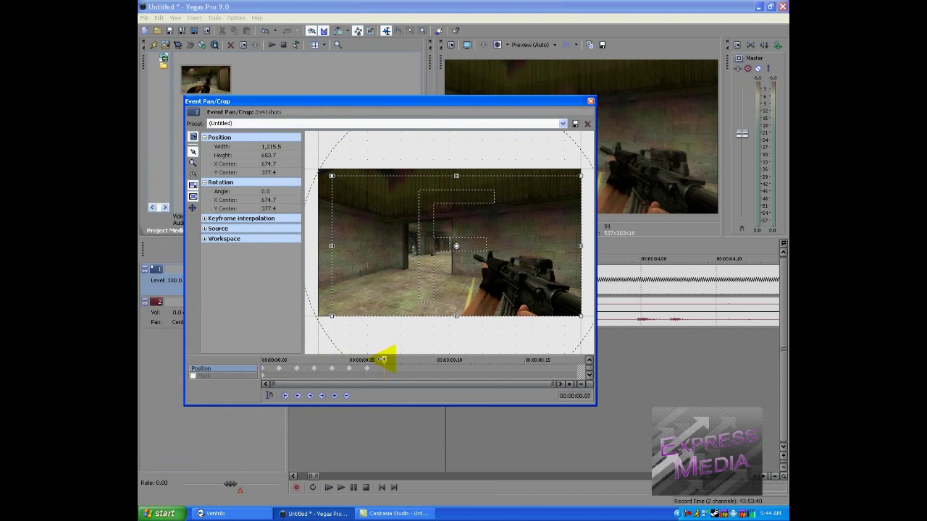
drag(448, 276, 417, 268)
Keep offsetting the crop frame by frame through frame 12, the last centred at 630.1, 372.4
click(399, 359)
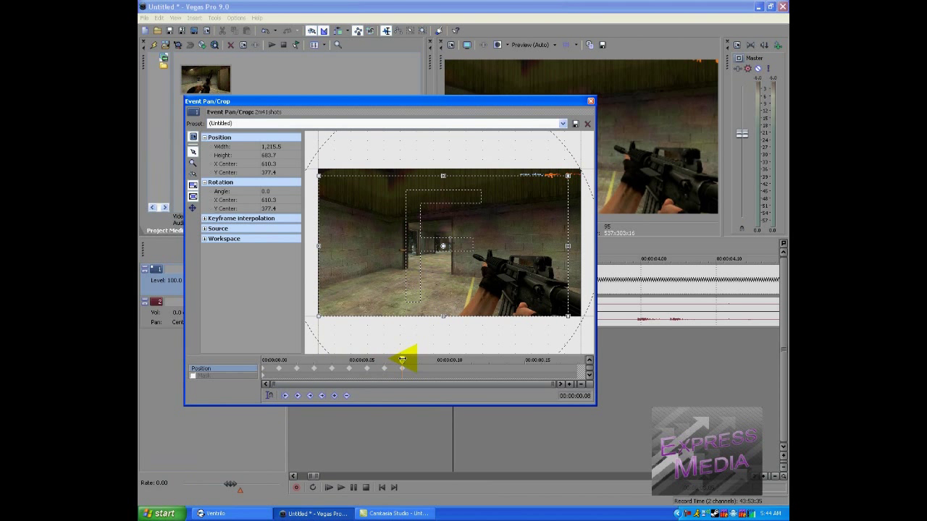
click(418, 360)
drag(424, 275, 459, 283)
click(435, 359)
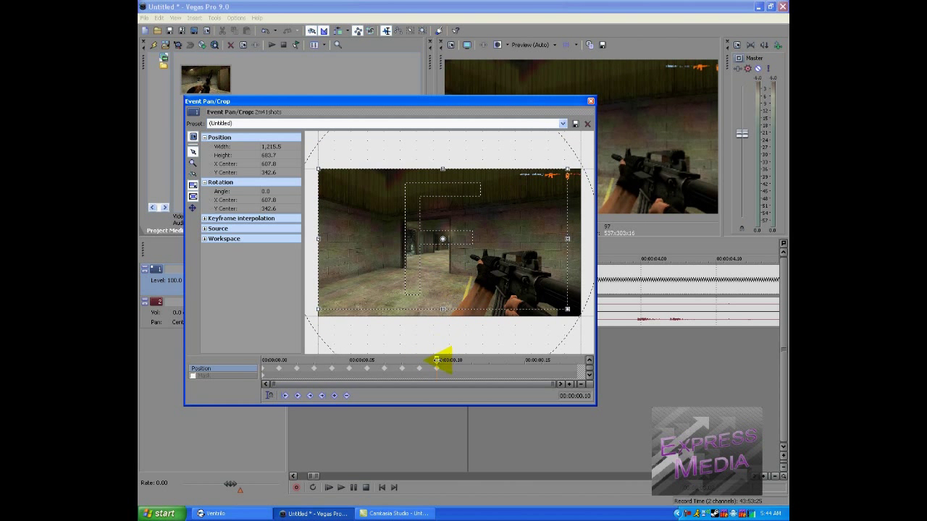
drag(438, 360, 456, 360)
drag(464, 261, 469, 268)
drag(454, 359, 471, 360)
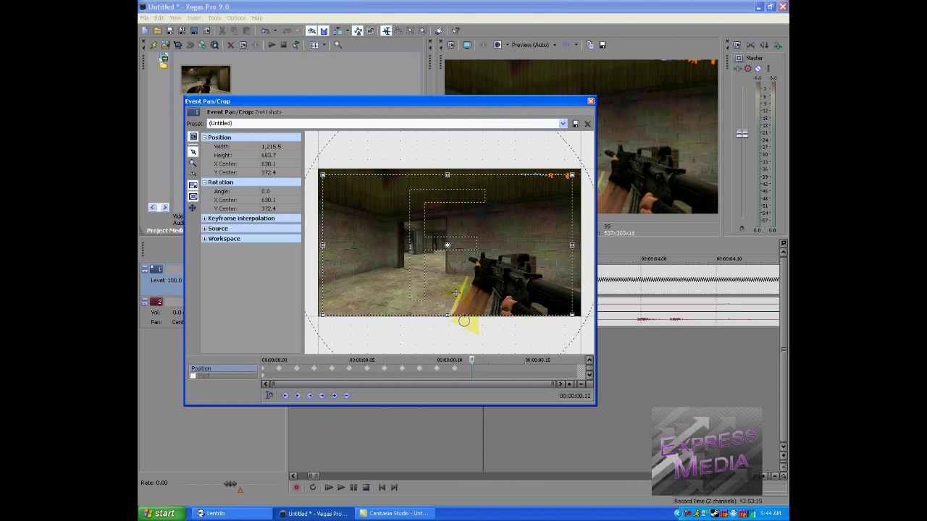
At frame 13, resize and centre the crop back to roughly full frame, 1,285 × 722.8
drag(451, 278, 450, 276)
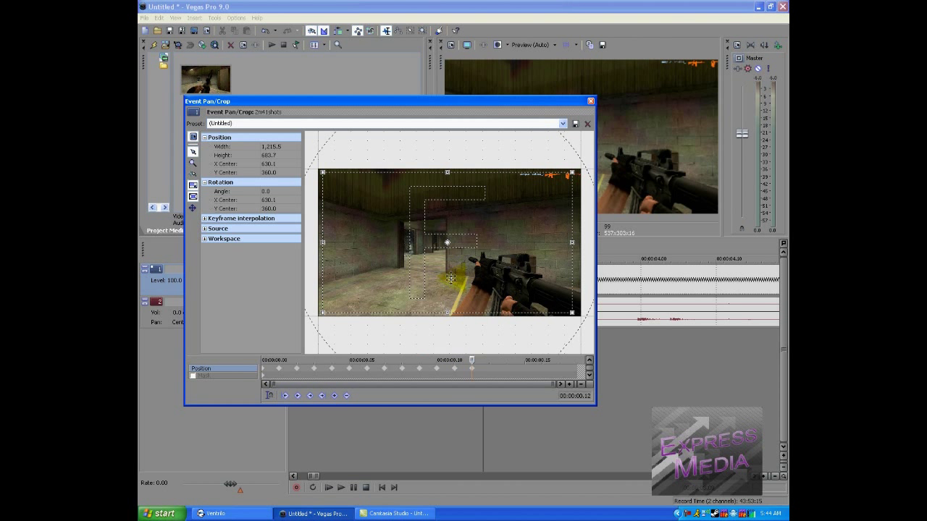
drag(471, 360, 485, 360)
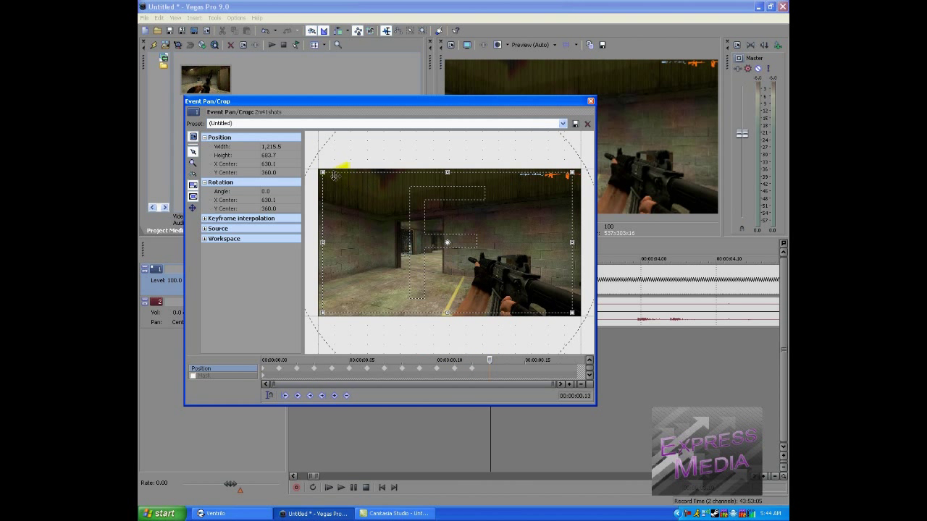
drag(323, 174, 343, 195)
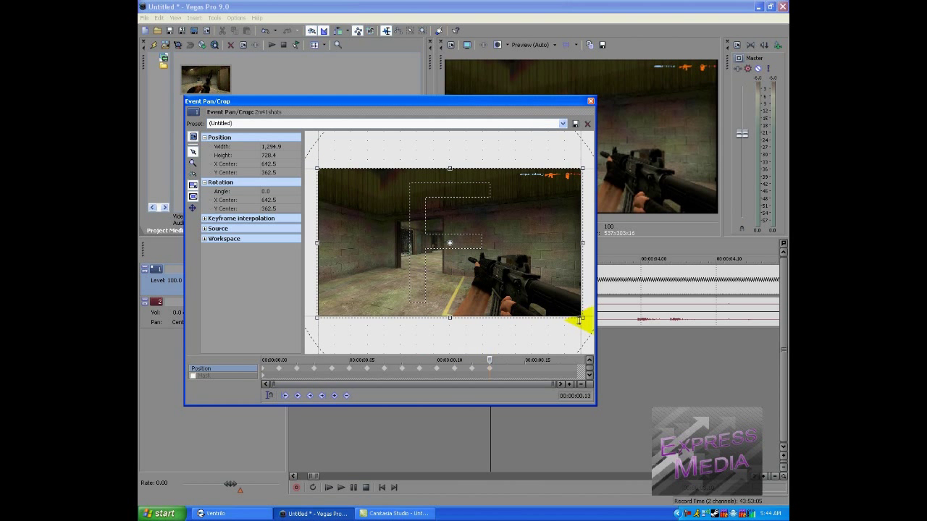
drag(583, 317, 580, 317)
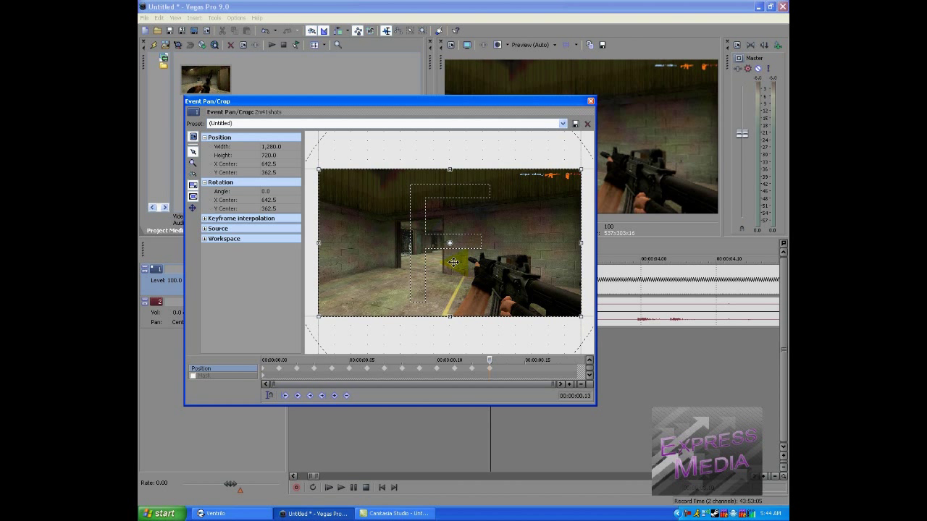
drag(453, 262, 452, 263)
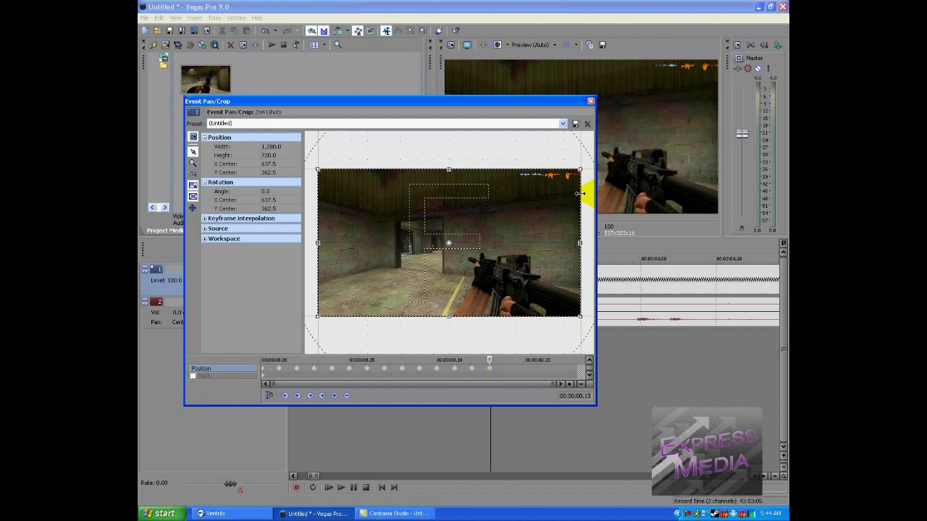
drag(580, 244, 581, 244)
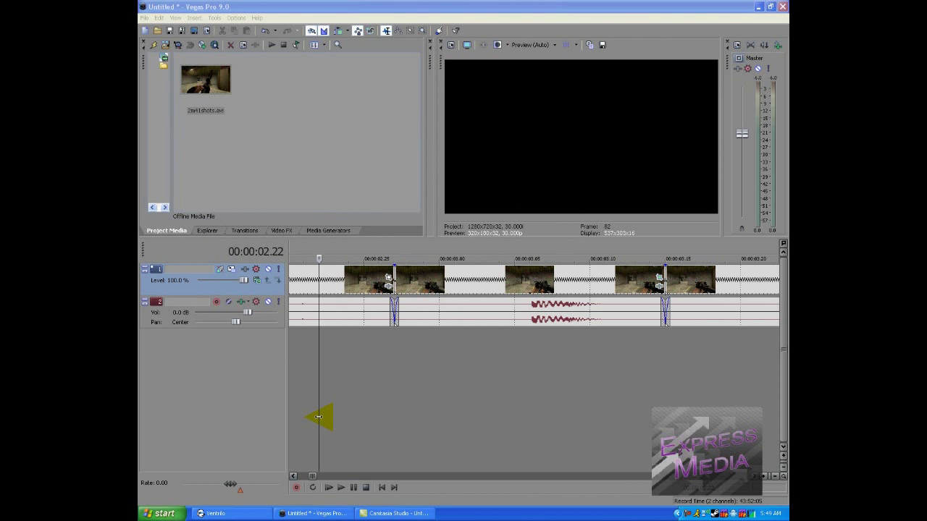
Play the timeline to preview the screen-shake effect on the clip
click(319, 417)
key(space)
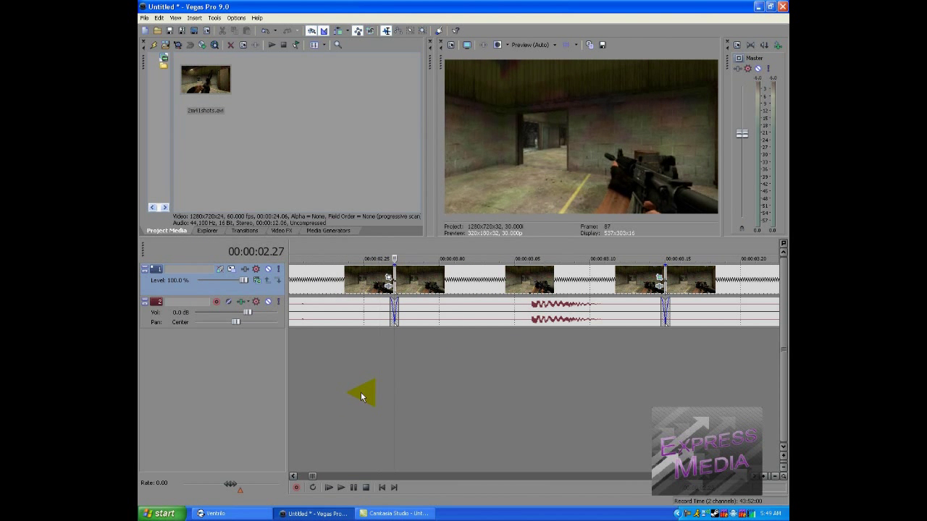